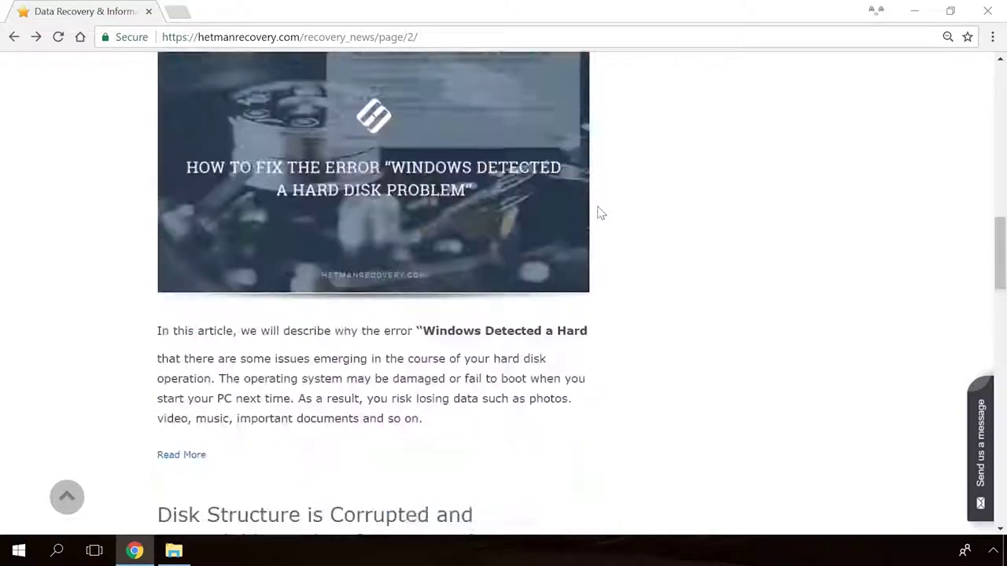
# Open the blog article on fixing the "Windows Detected a Hard Disk Problem" error and skim it to the Command Prompt section
pyautogui.click(382, 283)
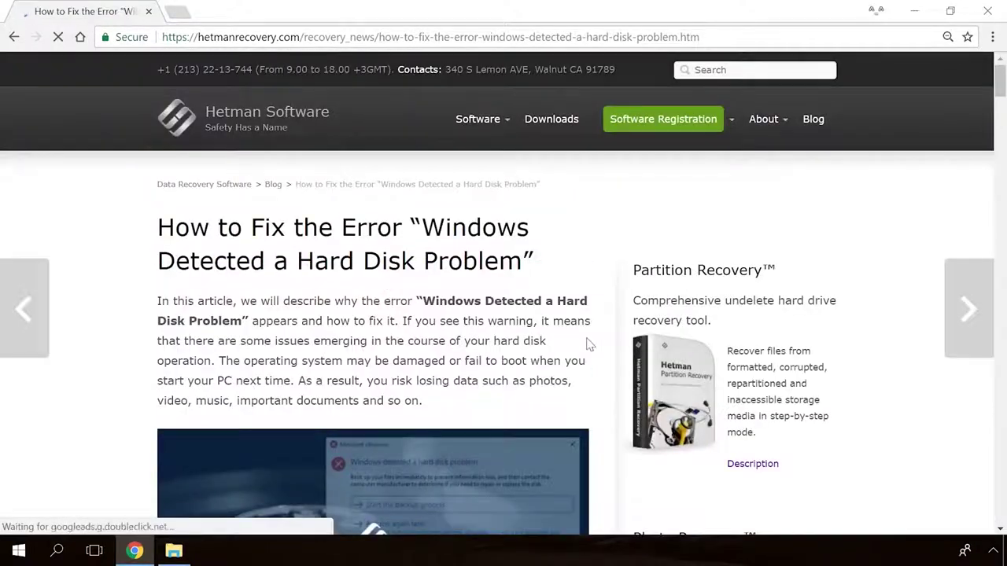
pyautogui.scroll(-12, 603, 338)
pyautogui.scroll(-20, 603, 338)
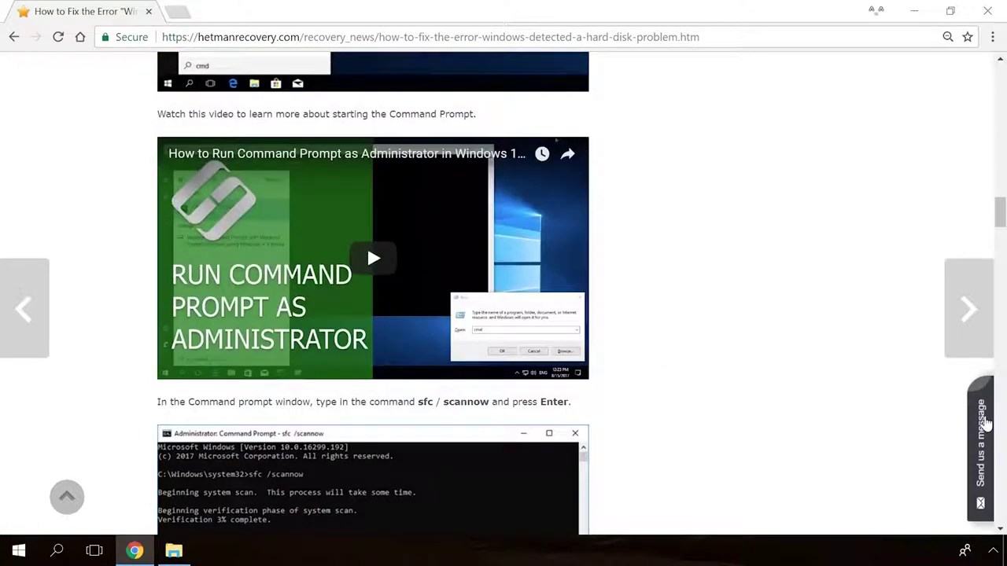
# Open the site's "Send us a message" form and enter "Hello"
pyautogui.click(983, 423)
pyautogui.write('Hello')
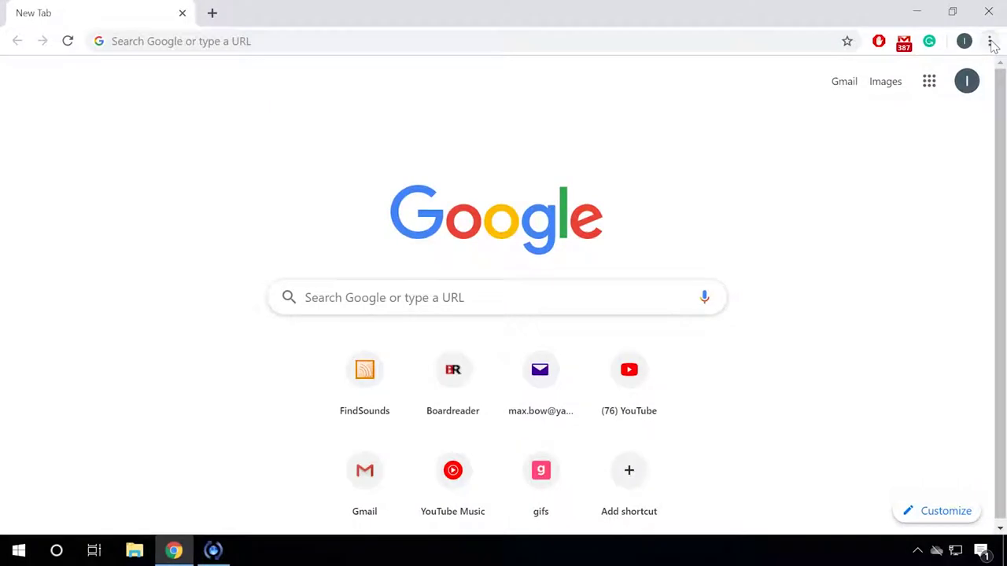
# Look over the installed extensions on Chrome's Extensions page, and open AdBlock's options on the Instagram page
pyautogui.click(989, 41)
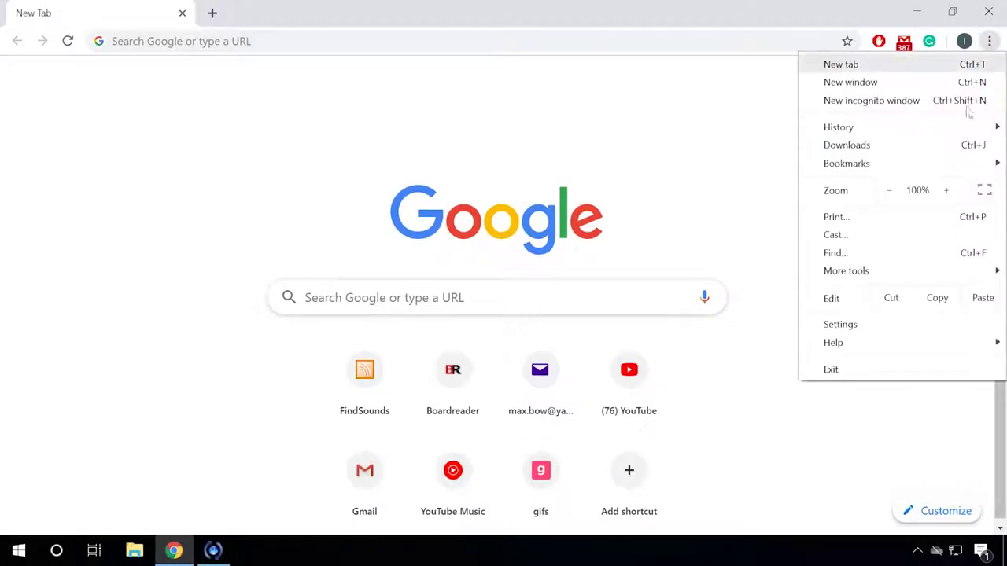
pyautogui.moveTo(860, 275)
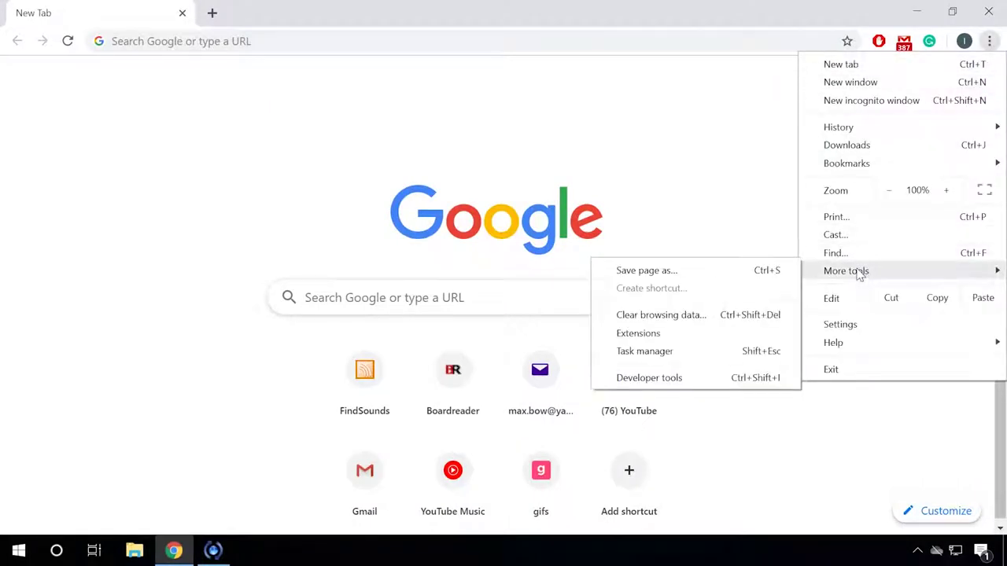
pyautogui.click(669, 335)
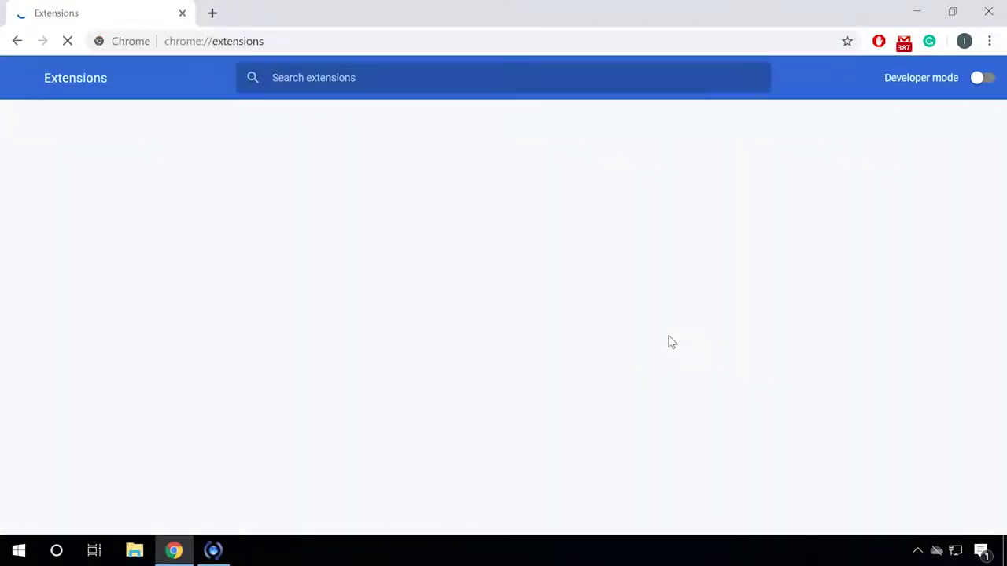
pyautogui.scroll(-3, 881, 272)
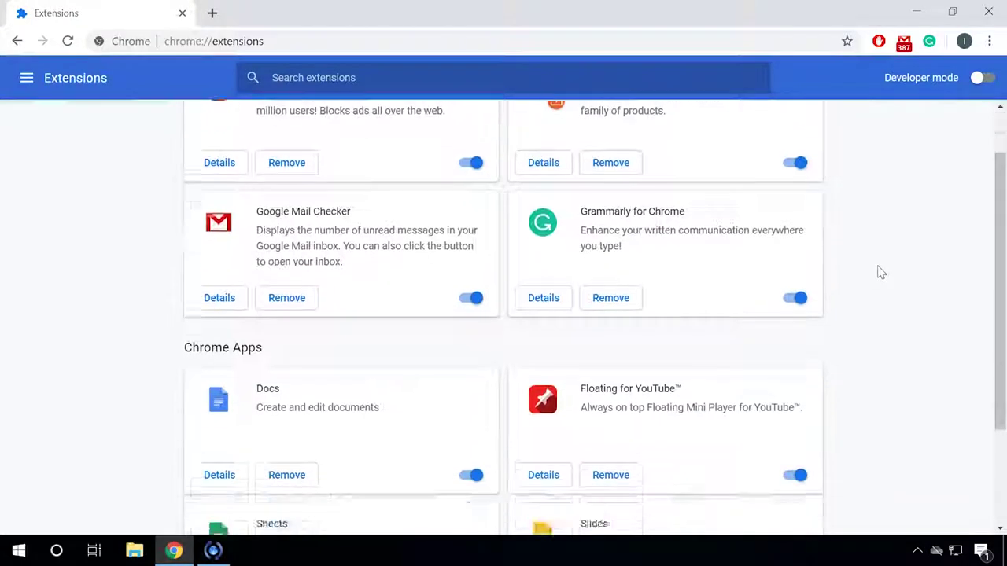
pyautogui.scroll(3, 881, 273)
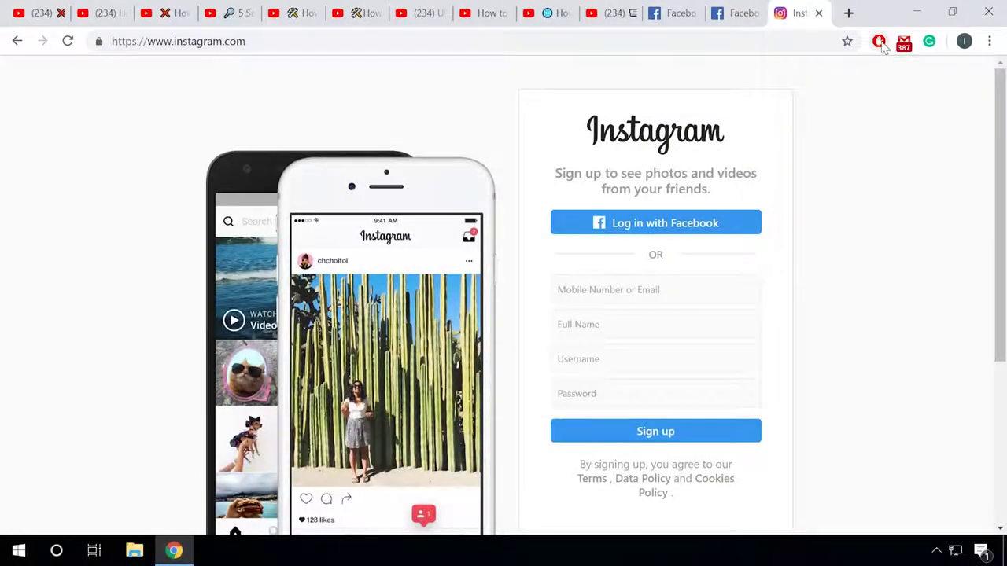
pyautogui.click(879, 41)
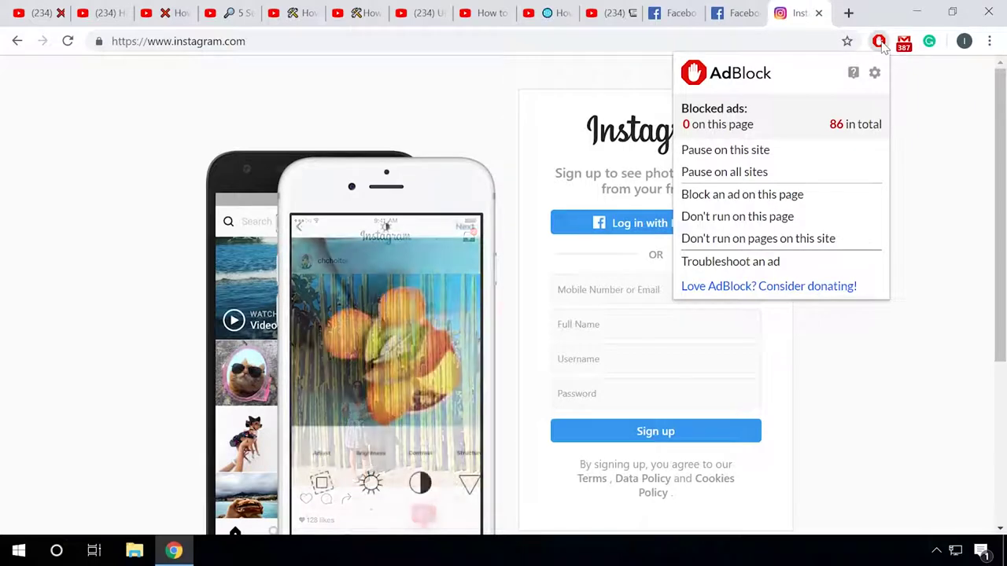
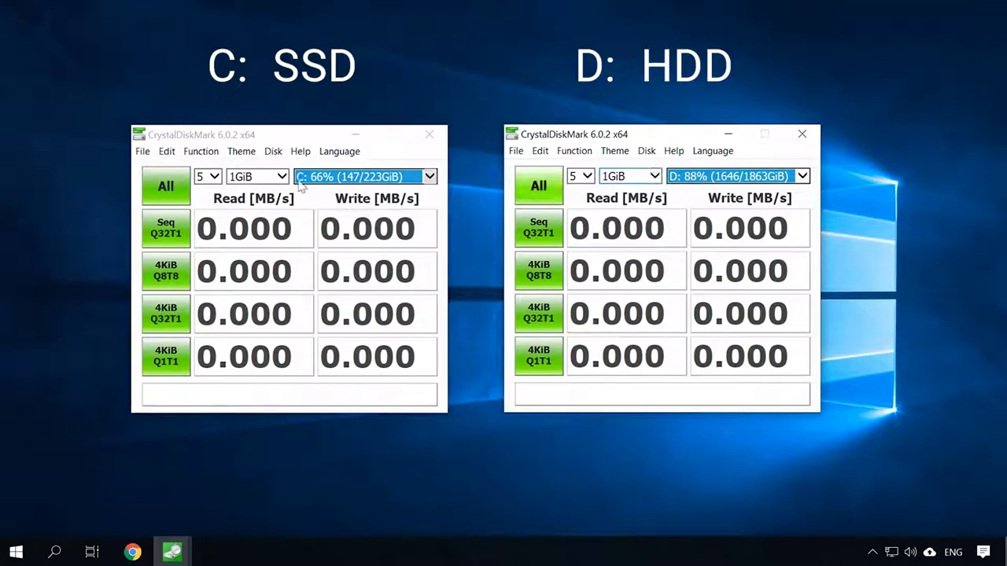
# Run all CrystalDiskMark tests on both the C: SSD and the D: HDD
pyautogui.click(166, 187)
pyautogui.click(550, 197)
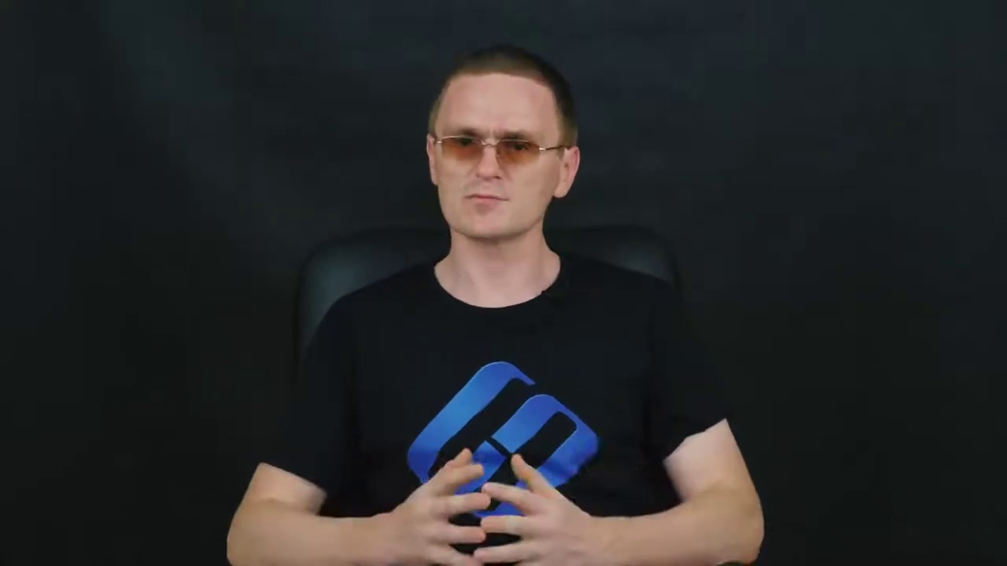
# Examine the individual Google Chrome processes in the detailed view of Windows Task Manager, and close it
pyautogui.rightClick(422, 553)
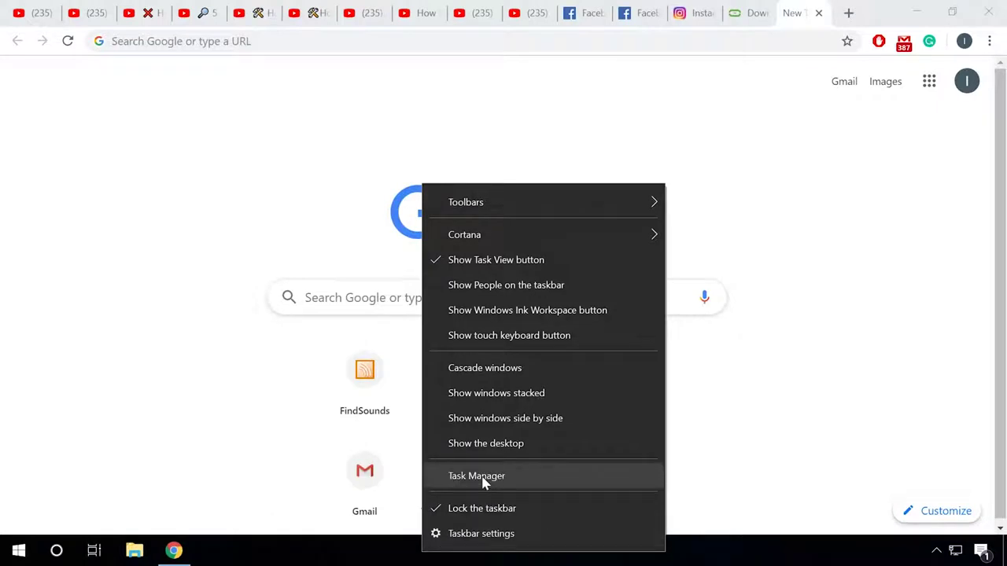
pyautogui.click(477, 476)
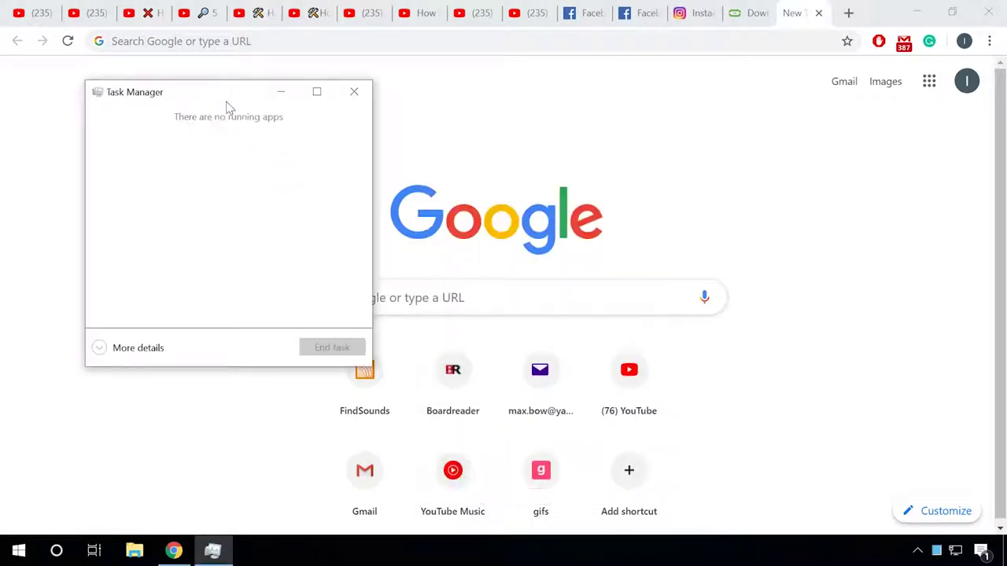
pyautogui.click(112, 349)
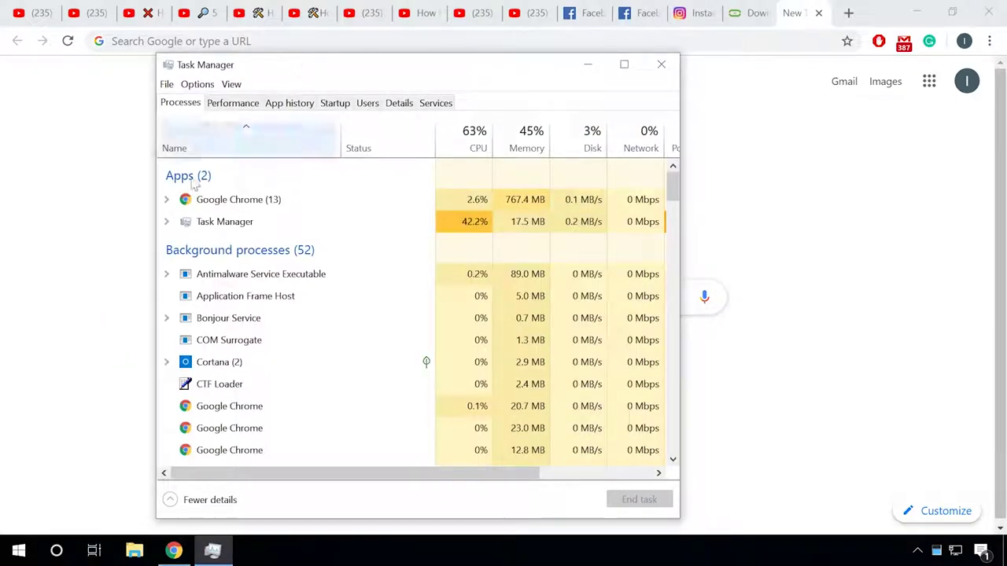
pyautogui.click(166, 199)
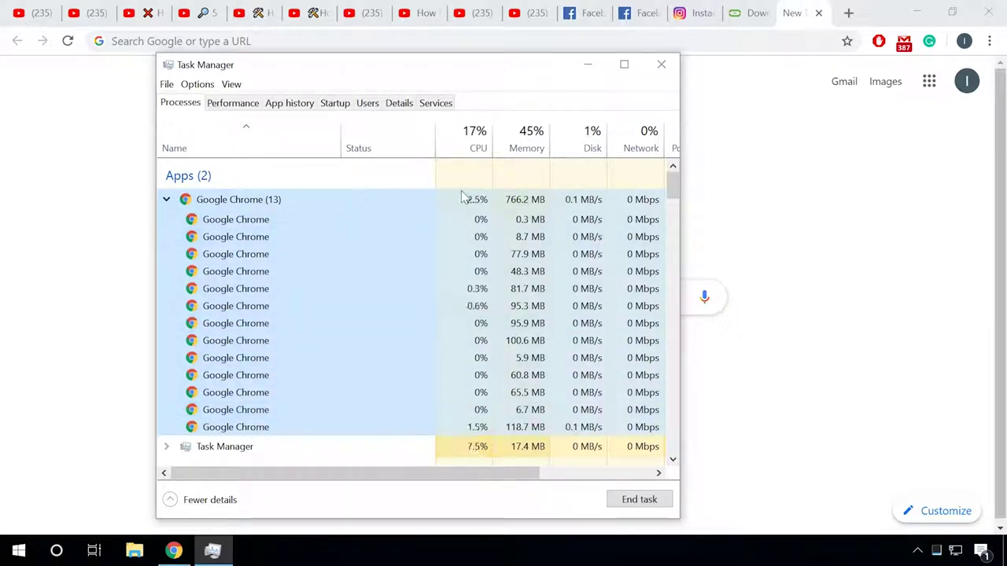
pyautogui.click(670, 66)
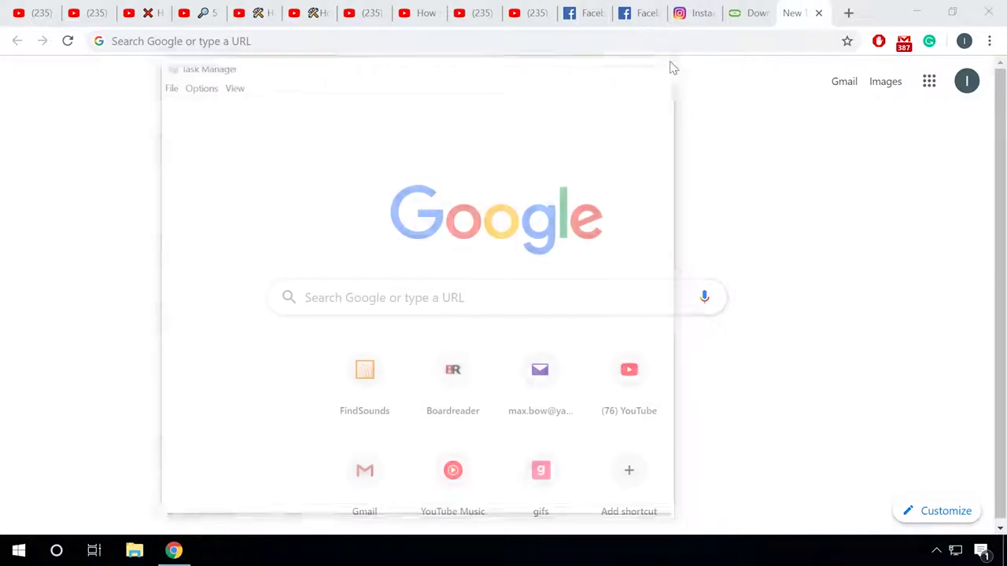
# Open Chrome's own task manager, reposition it, and enlarge it to fit the task names and more rows
pyautogui.click(991, 42)
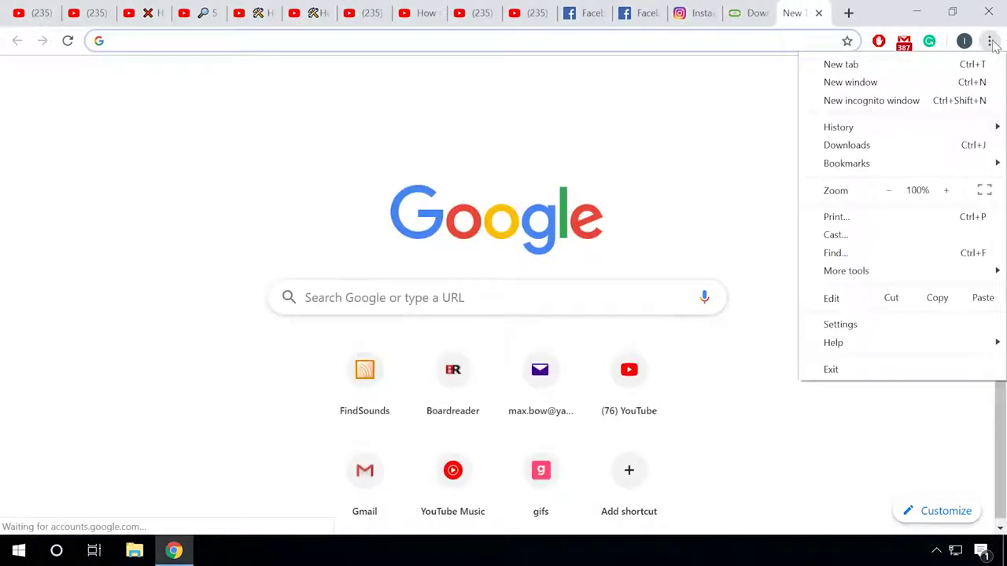
pyautogui.moveTo(856, 279)
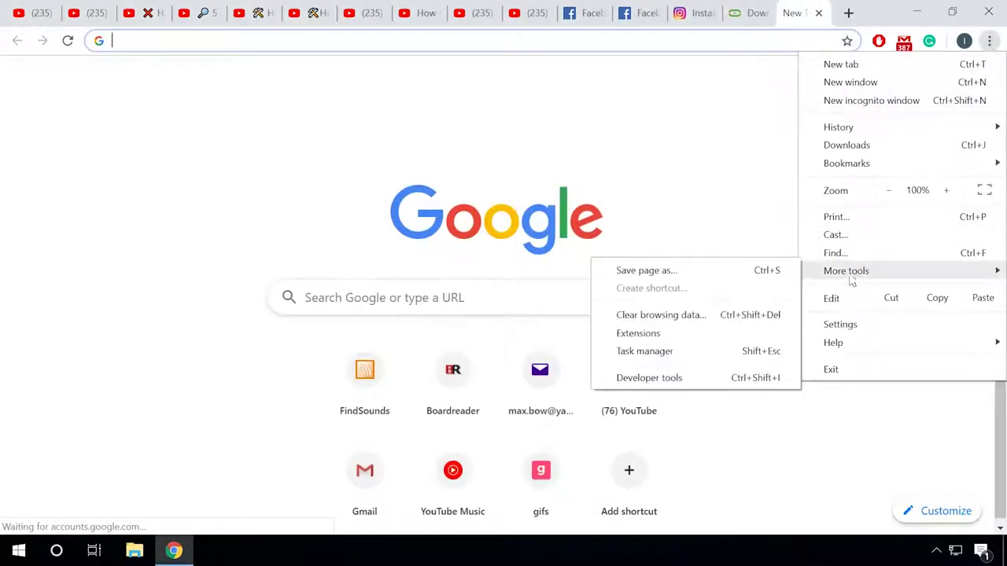
pyautogui.click(738, 355)
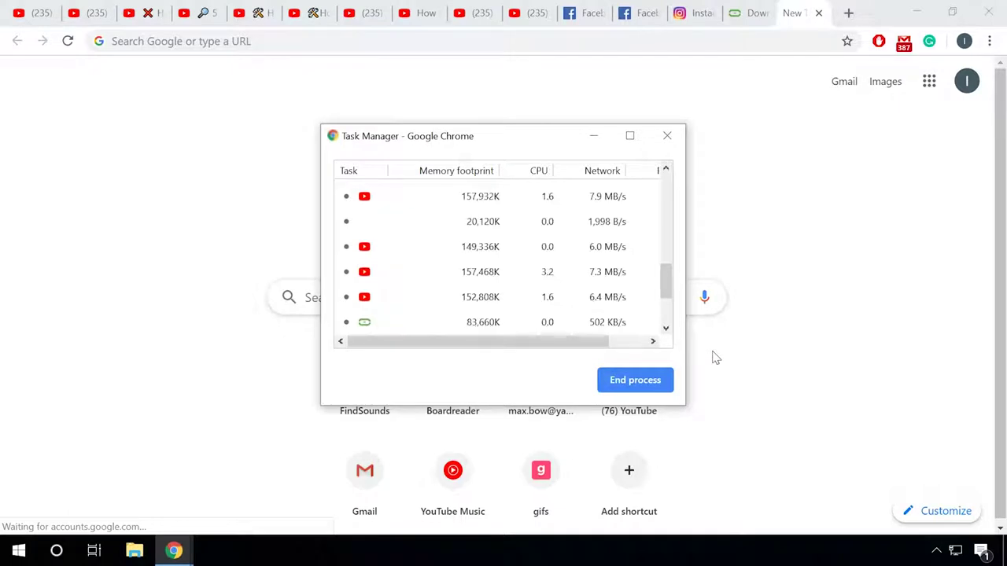
pyautogui.moveTo(686, 352); pyautogui.dragTo(839, 326)
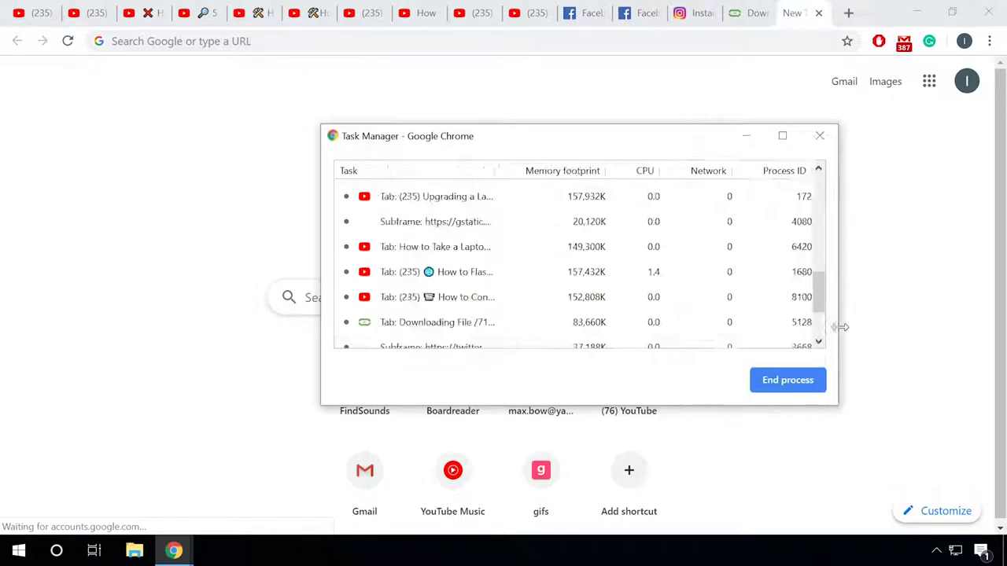
pyautogui.moveTo(508, 135); pyautogui.dragTo(385, 99)
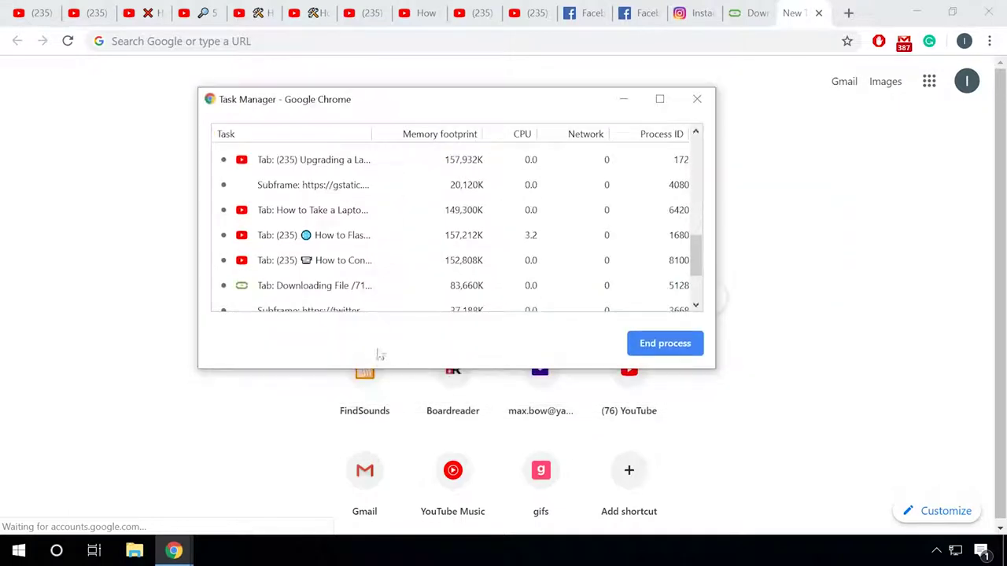
pyautogui.moveTo(389, 369); pyautogui.dragTo(388, 476)
# Look through Chrome's full task list, from the browser processes to the tabs and extensions
pyautogui.scroll(5, 406, 266)
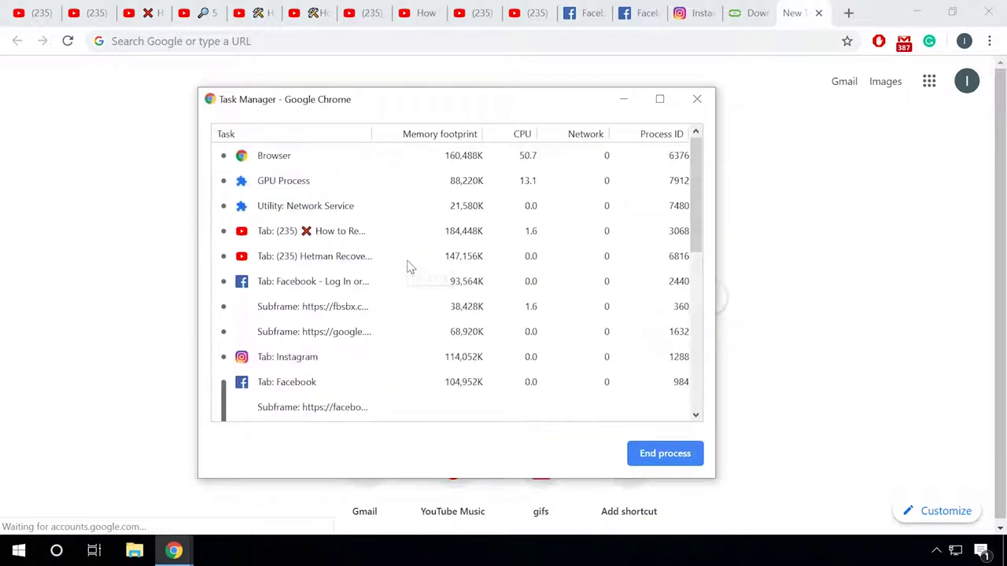
pyautogui.scroll(-5, 404, 233)
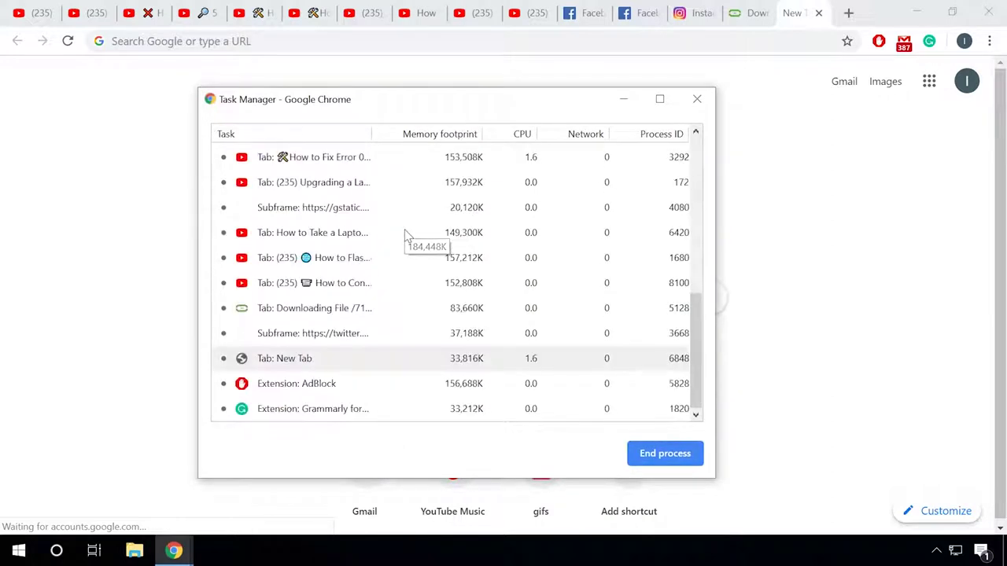
pyautogui.scroll(5, 412, 299)
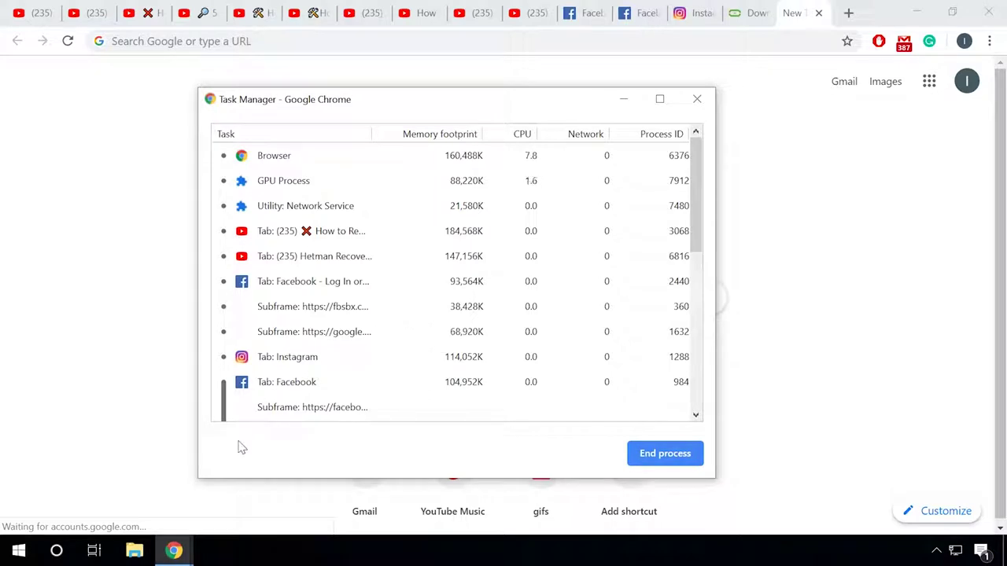
# Check which columns Chrome's task manager can show, and highlight the Instagram tab and GPU Process entries
pyautogui.rightClick(418, 268)
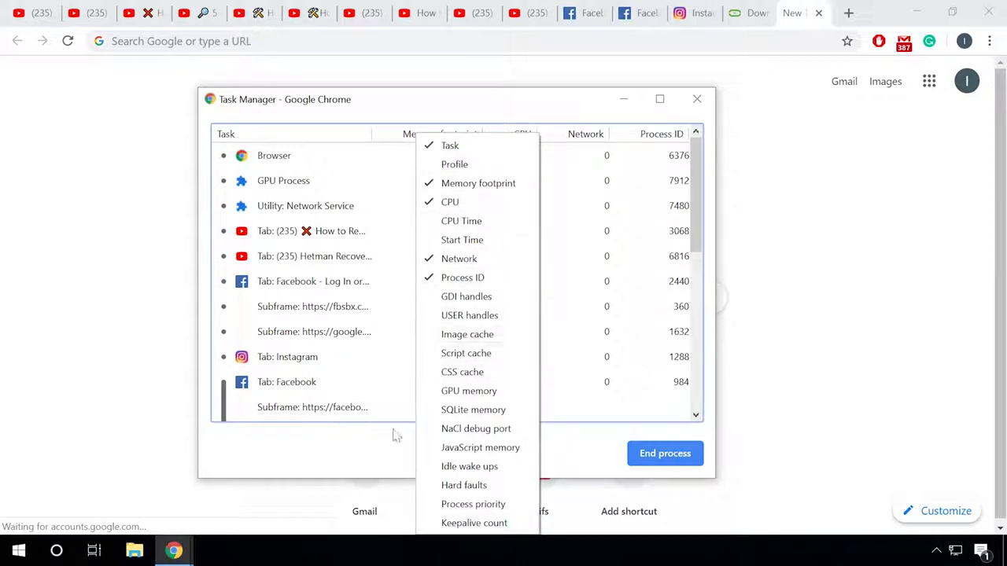
pyautogui.click(384, 452)
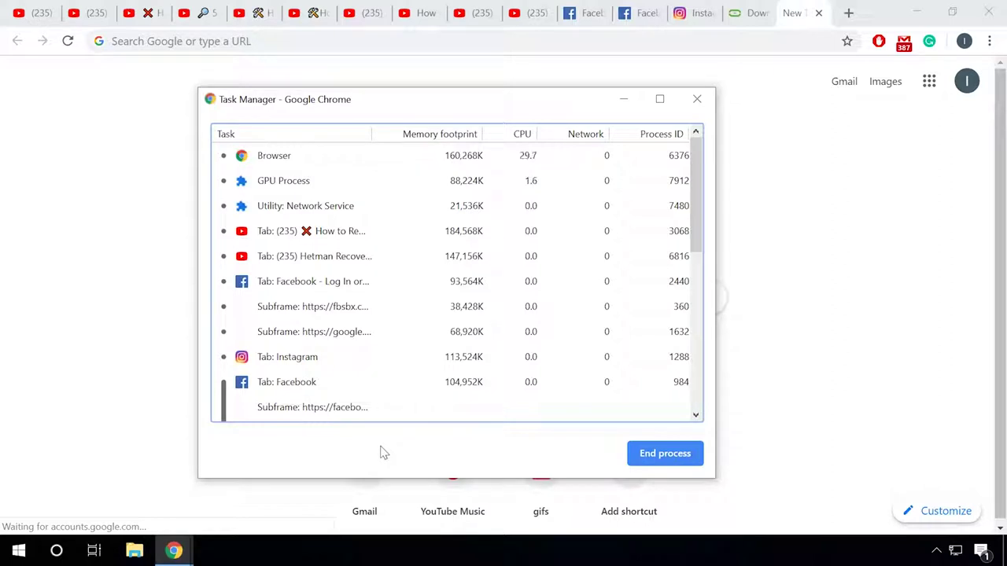
pyautogui.click(447, 360)
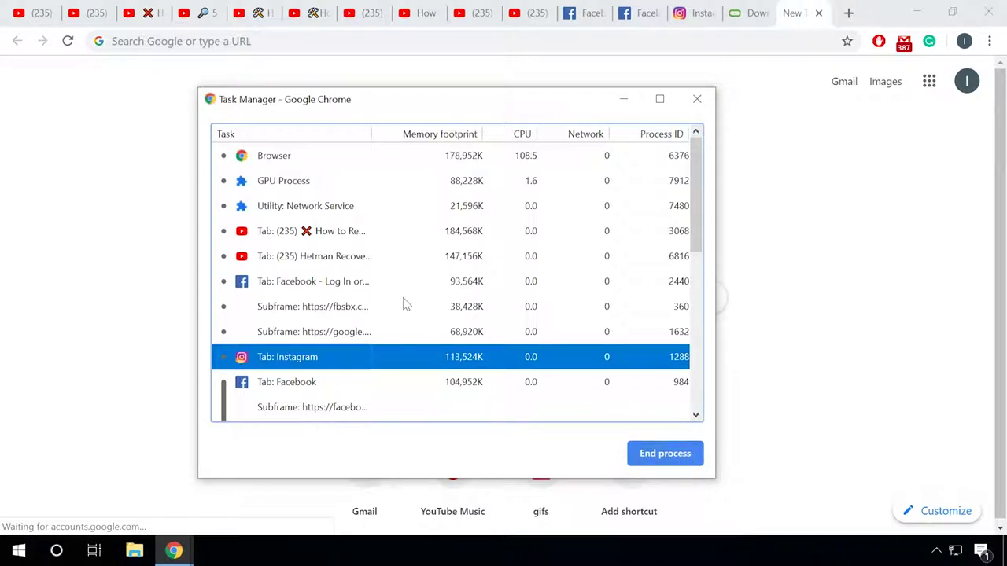
pyautogui.click(294, 183)
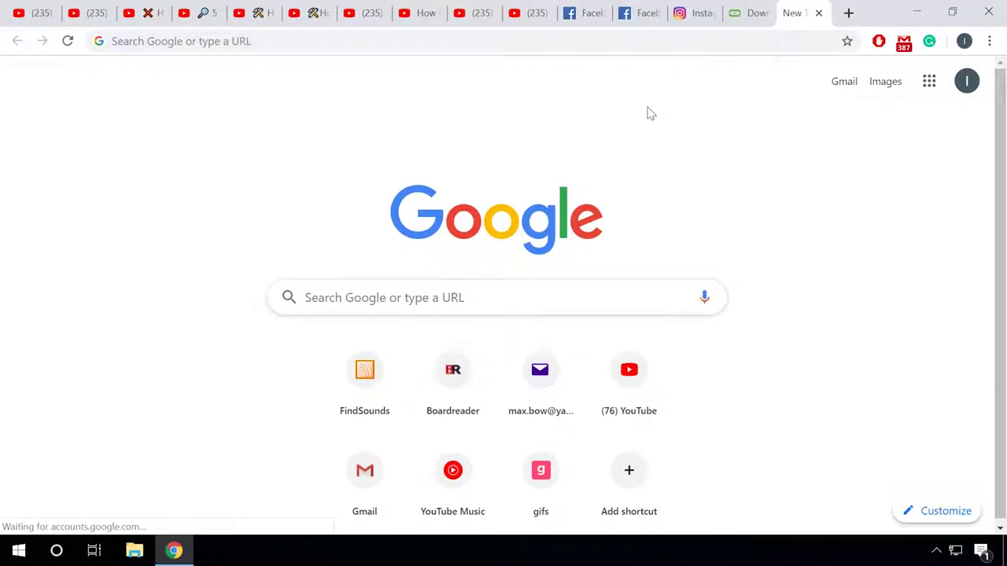
# Close the Instagram tab, the "How to Take a Laptop..." YouTube tab and the first Facebook tab
pyautogui.rightClick(696, 22)
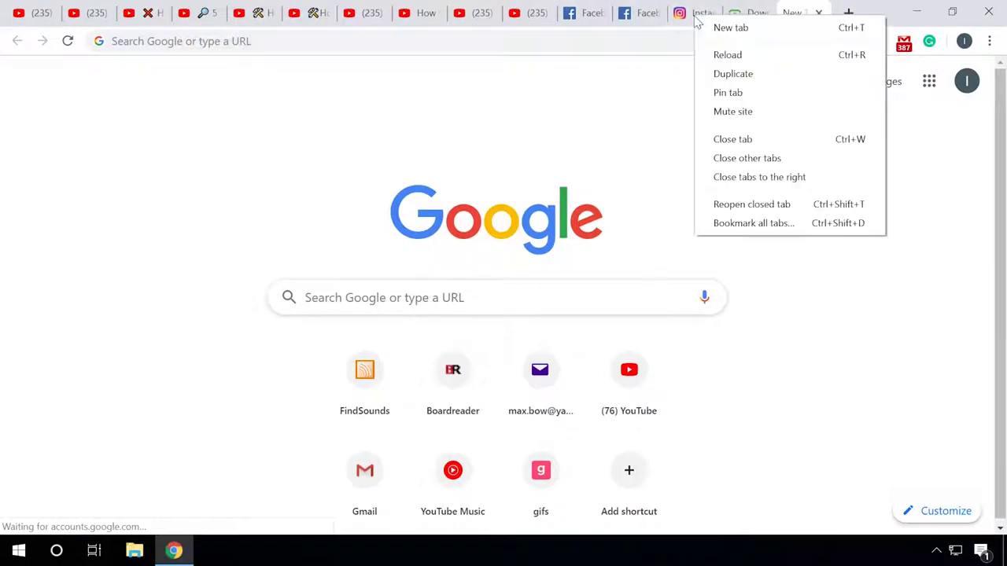
pyautogui.click(733, 139)
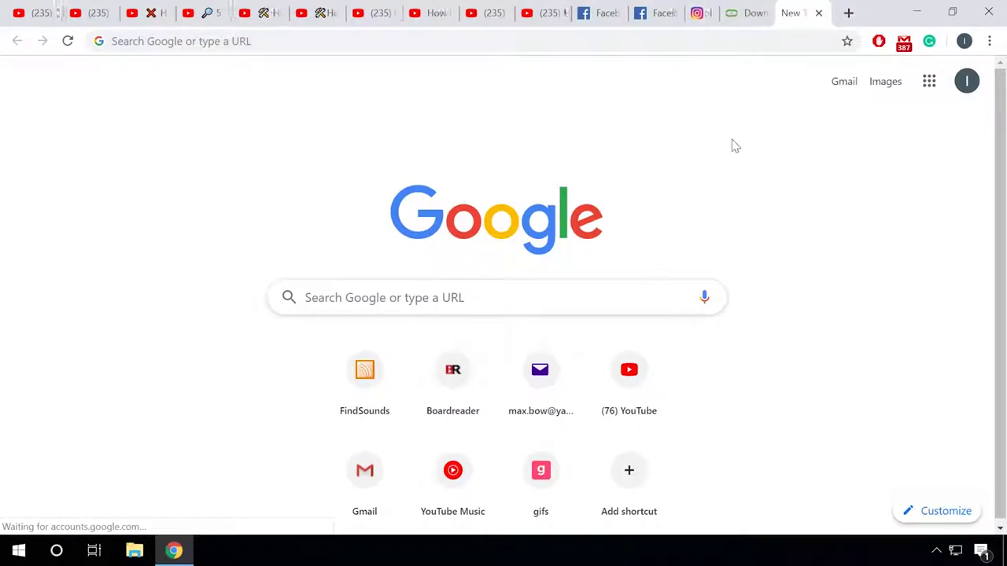
pyautogui.rightClick(449, 18)
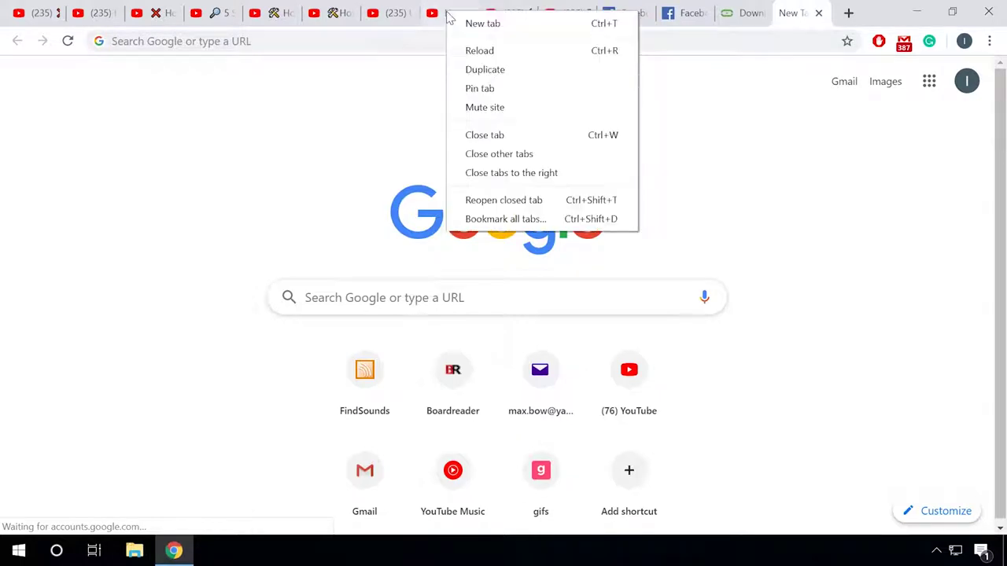
pyautogui.click(483, 134)
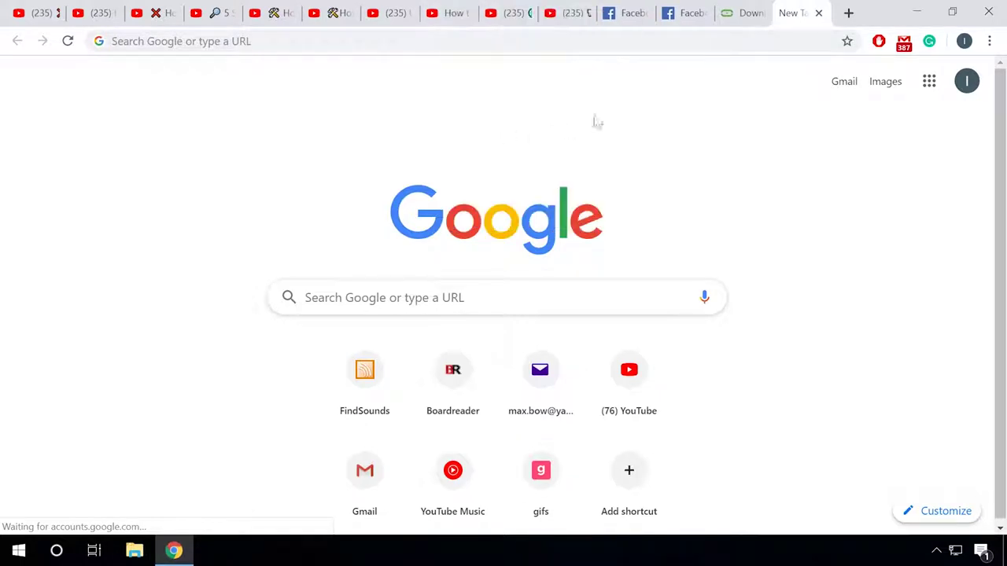
pyautogui.click(614, 17)
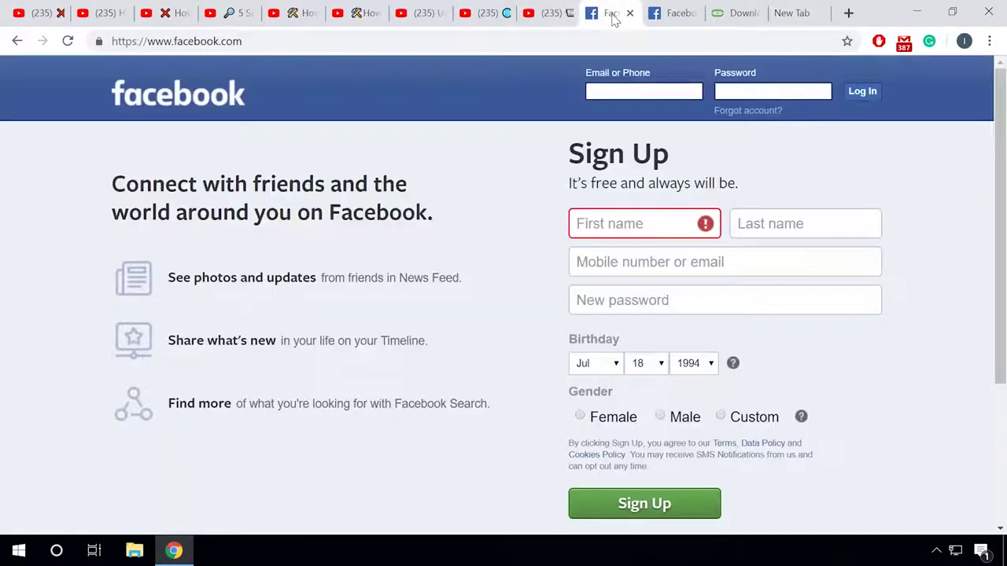
pyautogui.rightClick(613, 18)
pyautogui.press('Escape')
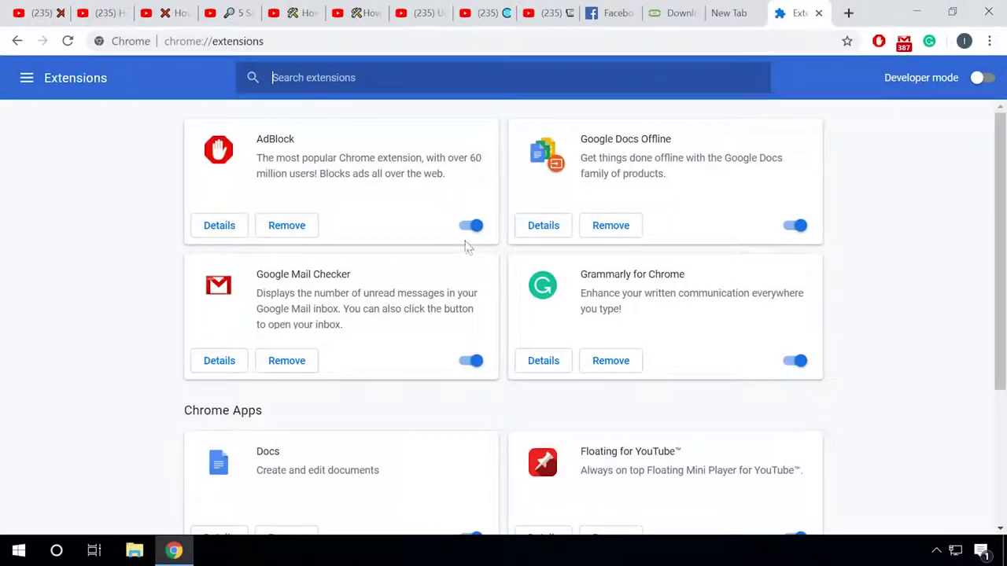
# Disable the AdBlock extension on the Extensions page
pyautogui.click(472, 226)
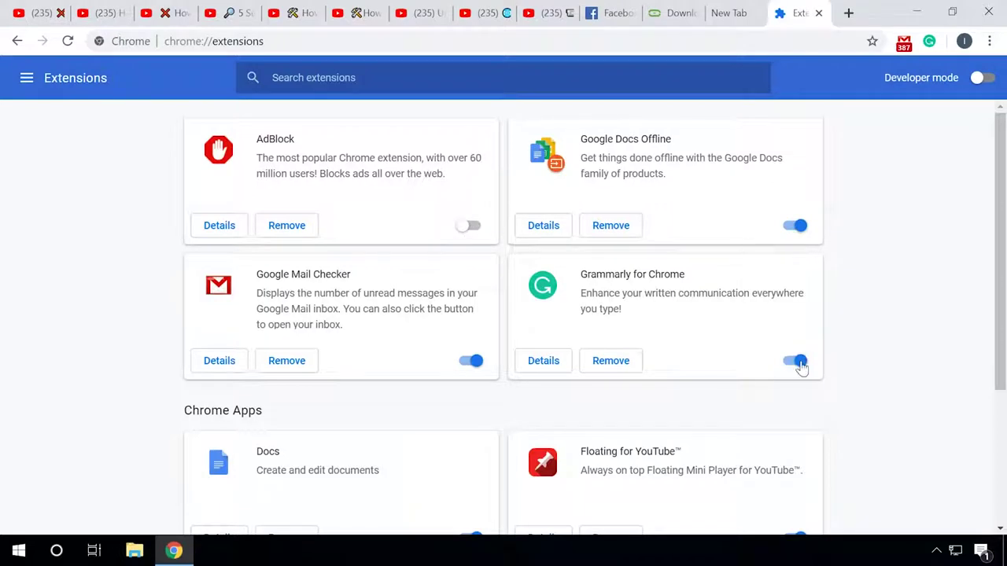
# Disable the Grammarly for Chrome extension and remove the Google Mail Checker extension
pyautogui.click(798, 362)
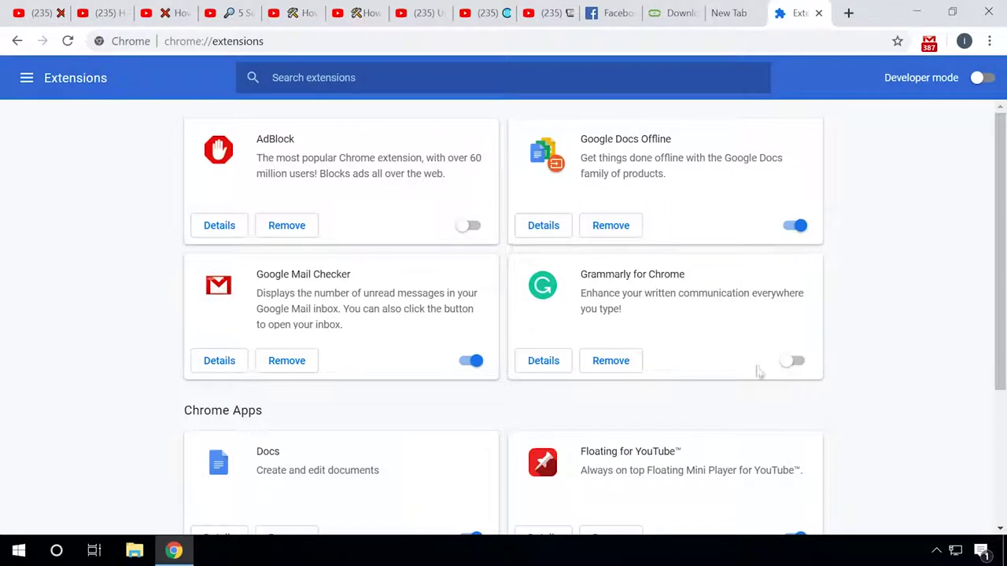
pyautogui.click(295, 364)
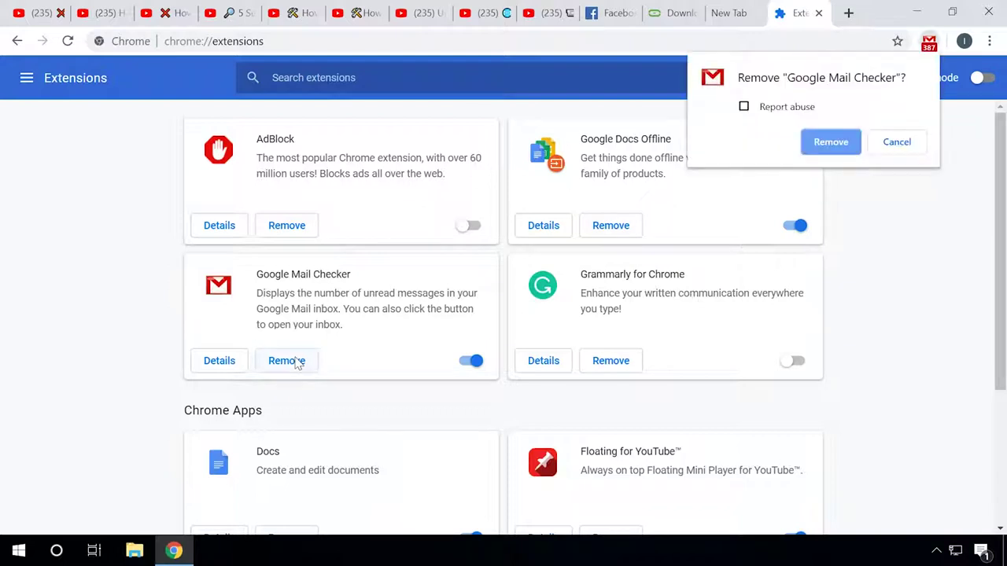
pyautogui.click(832, 146)
# Turn off the Floating for YouTube app under Chrome Apps
pyautogui.scroll(-3, 826, 177)
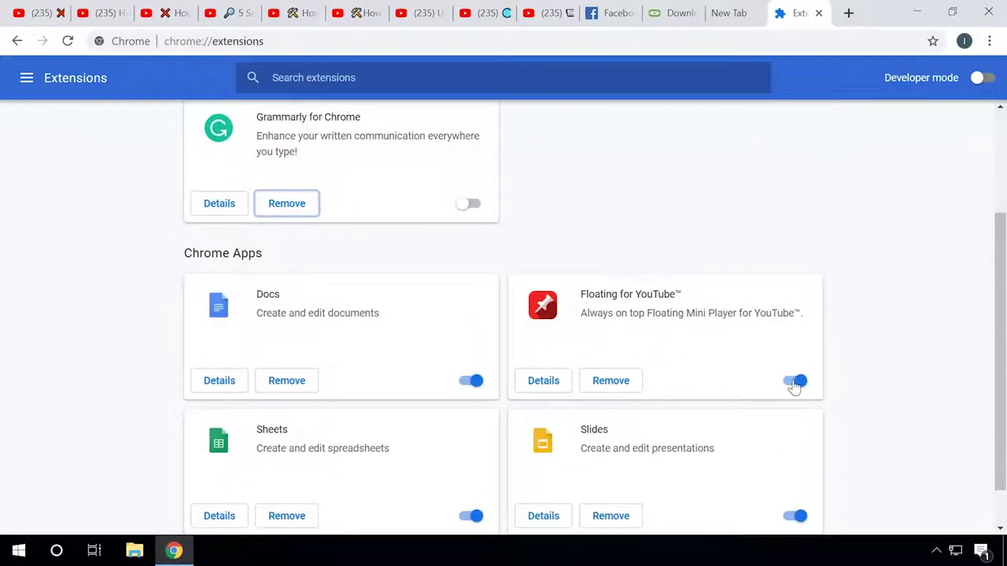
pyautogui.click(796, 381)
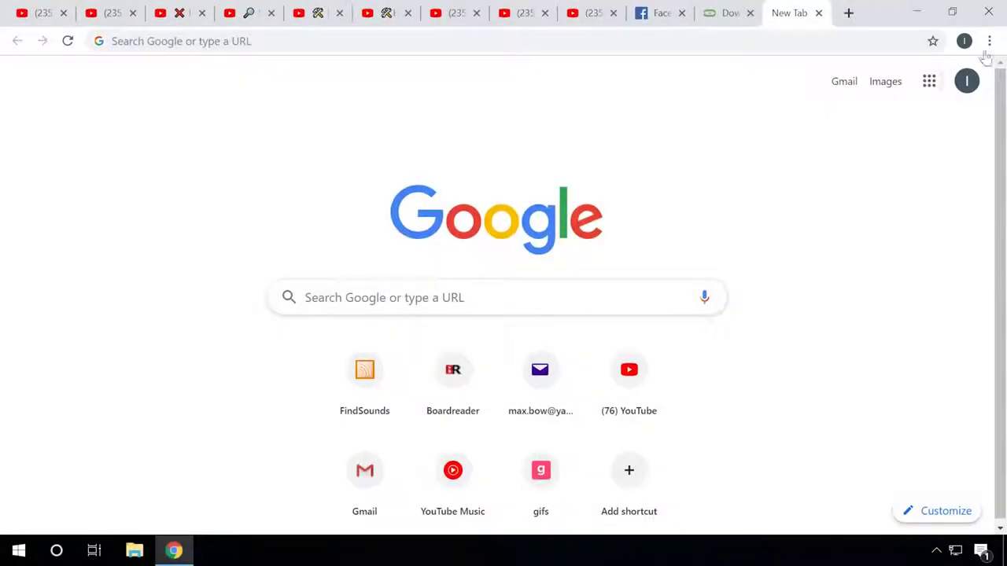
# Open the Clear browsing data options from the advanced Privacy and security settings
pyautogui.click(989, 41)
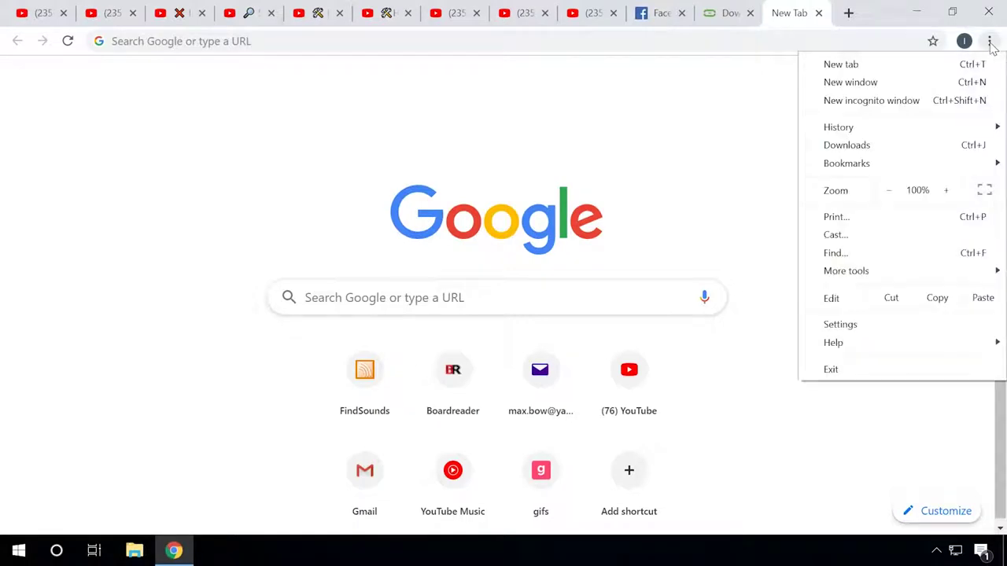
pyautogui.click(840, 324)
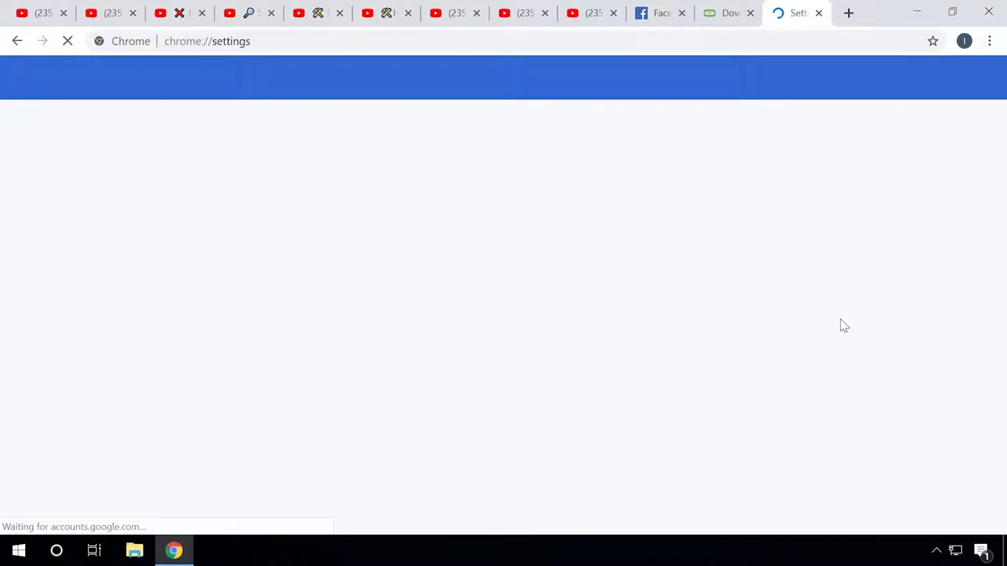
pyautogui.scroll(-2, 844, 326)
pyautogui.scroll(-15, 844, 326)
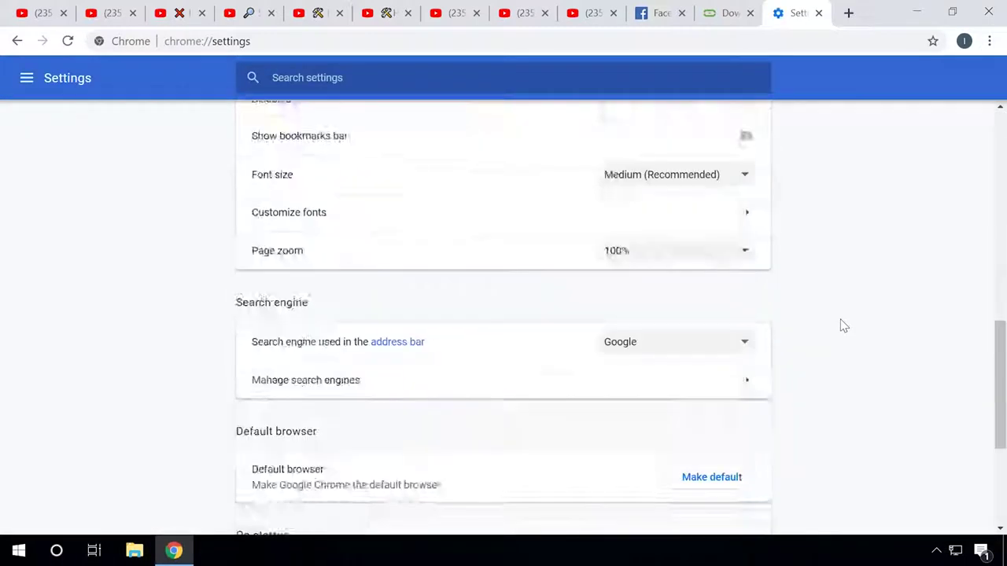
pyautogui.click(501, 470)
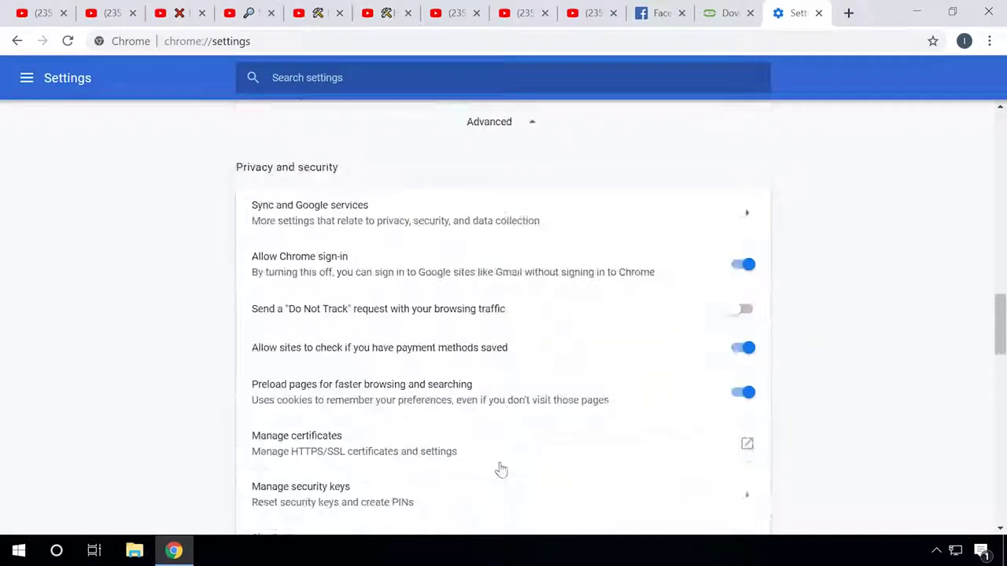
pyautogui.scroll(-2, 496, 471)
pyautogui.scroll(-1, 496, 471)
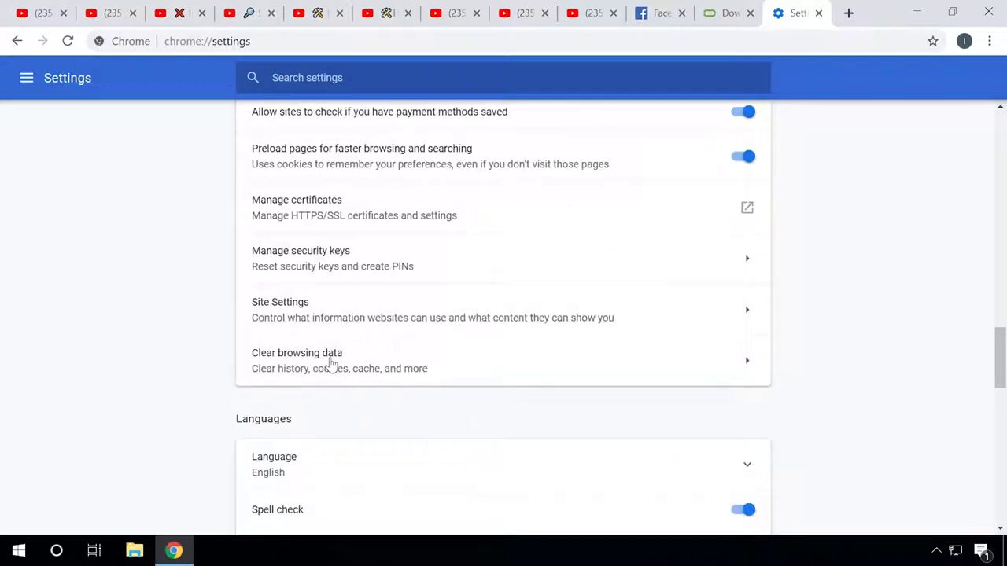
pyautogui.click(331, 364)
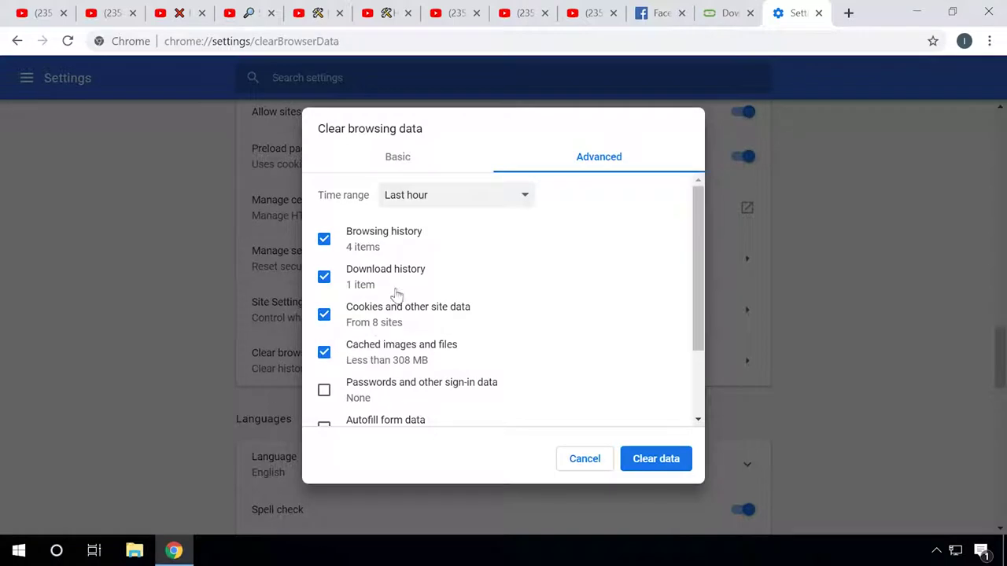
# Clear the browsing history, download history, cookies and cached files for the last hour
pyautogui.click(425, 201)
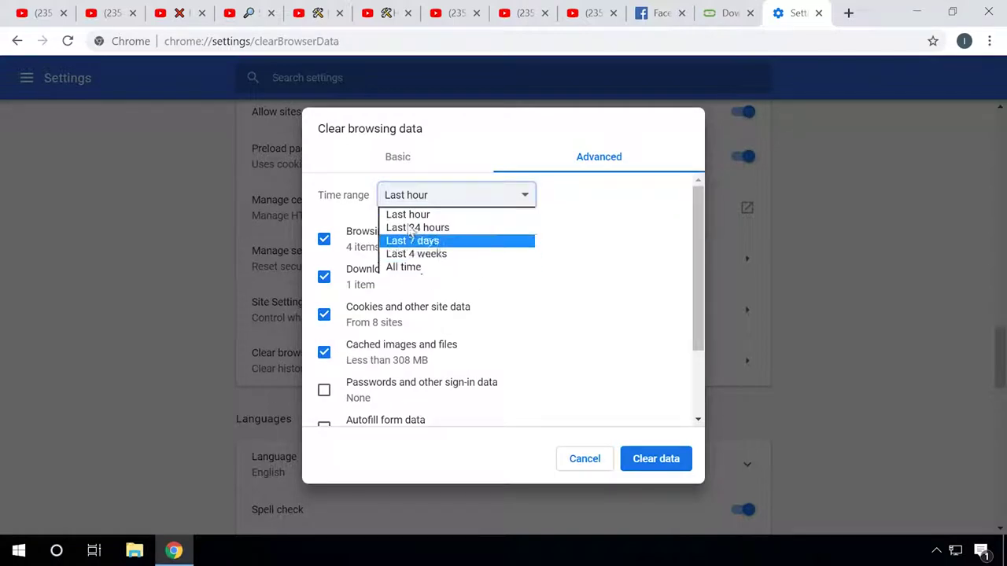
pyautogui.click(408, 216)
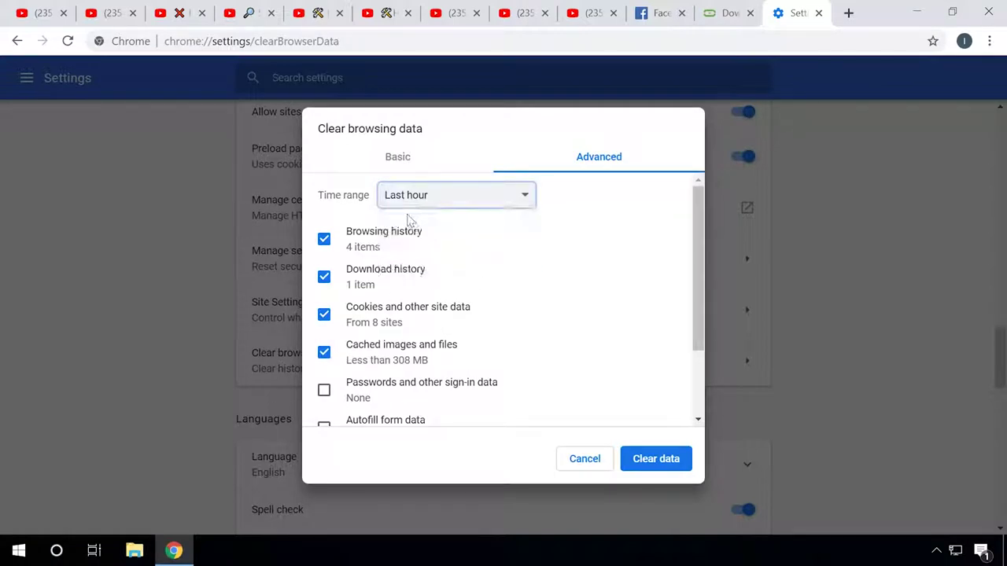
pyautogui.click(644, 463)
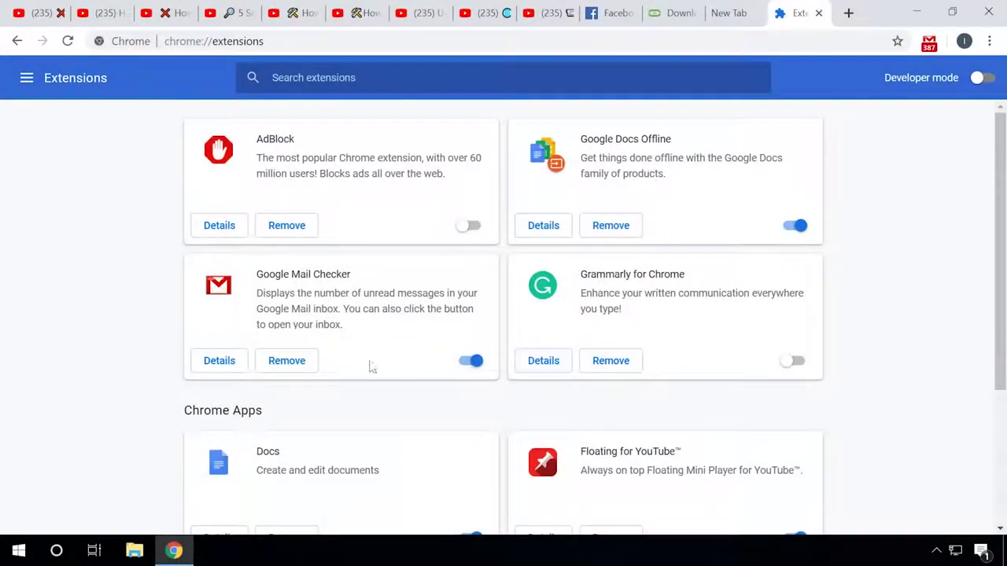
# On the Extensions page, remove Google Mail Checker and turn off the Floating for YouTube app
pyautogui.click(286, 361)
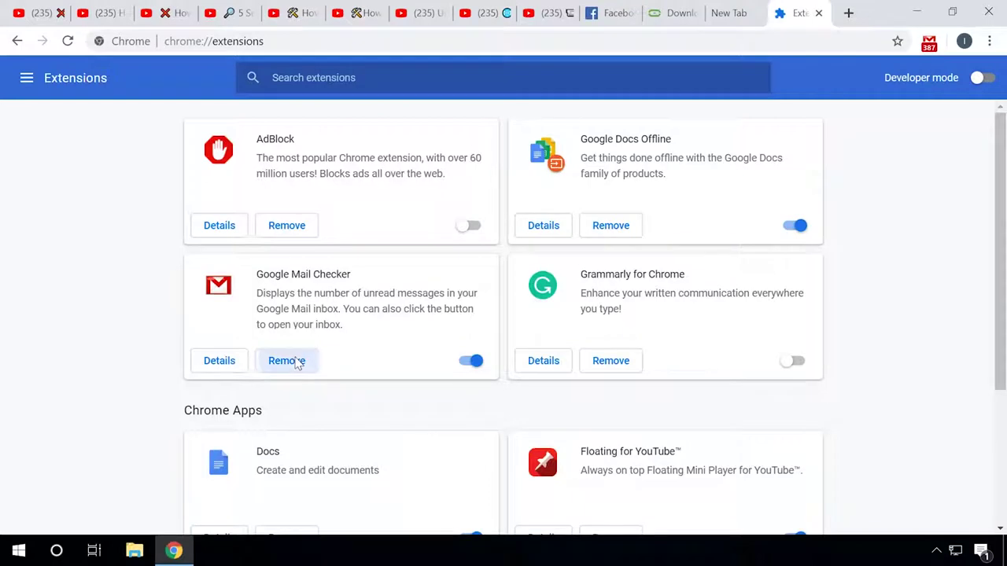
pyautogui.click(829, 143)
pyautogui.scroll(-3, 826, 169)
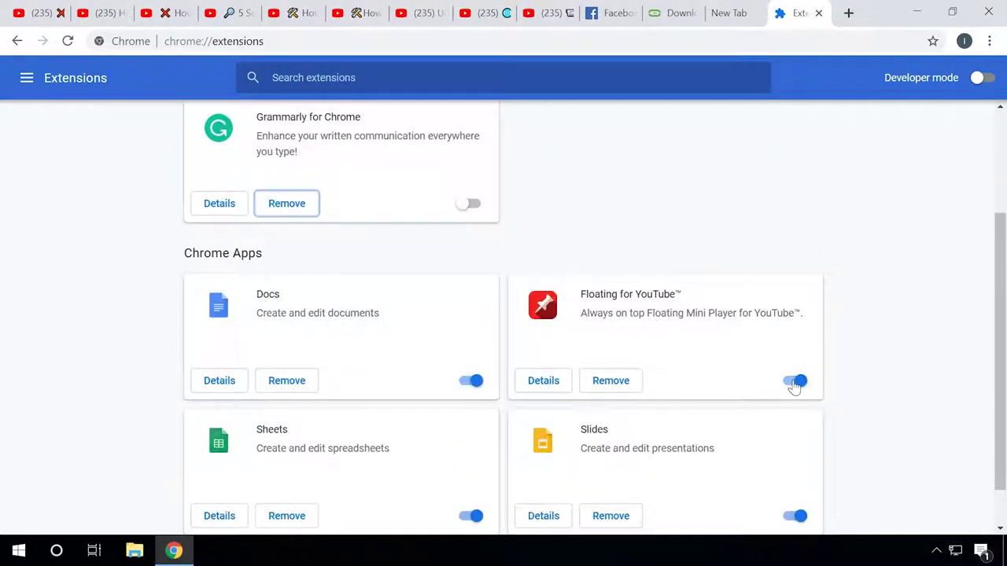
pyautogui.click(795, 384)
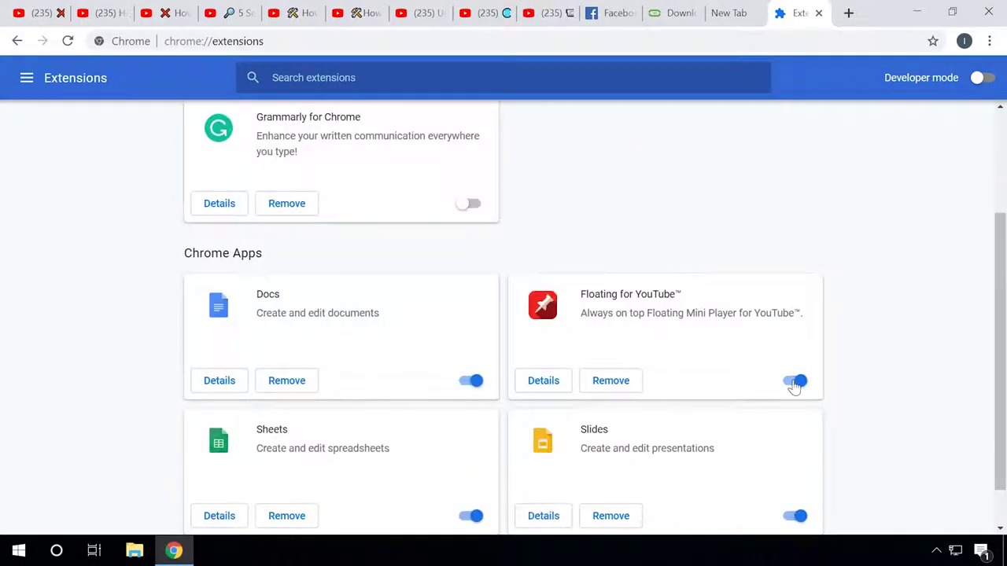
pyautogui.scroll(-1, 880, 358)
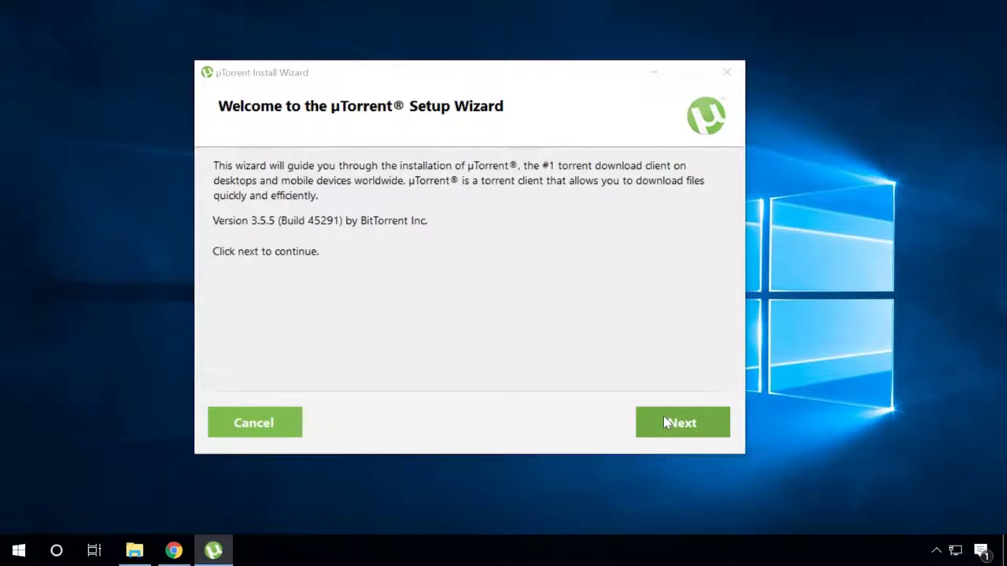
# In the µTorrent setup wizard, accept the license agreement and deselect the optional Opera browser installation
pyautogui.click(664, 422)
pyautogui.click(664, 417)
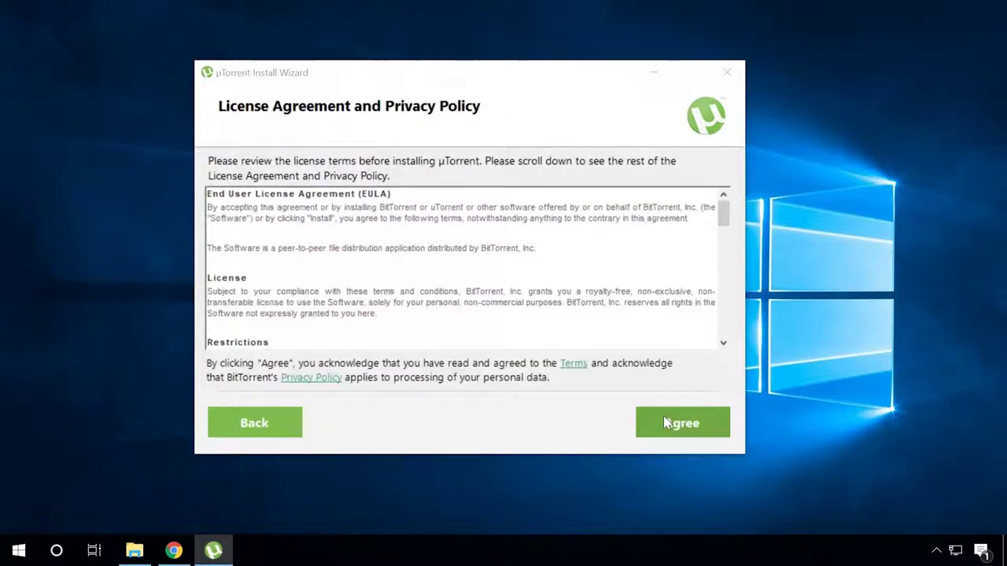
pyautogui.click(663, 417)
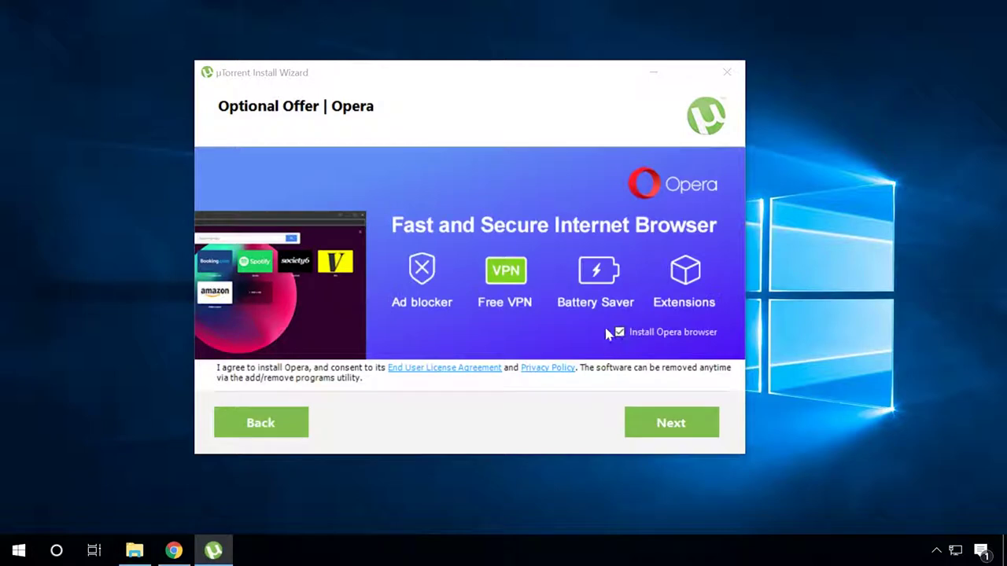
pyautogui.click(620, 333)
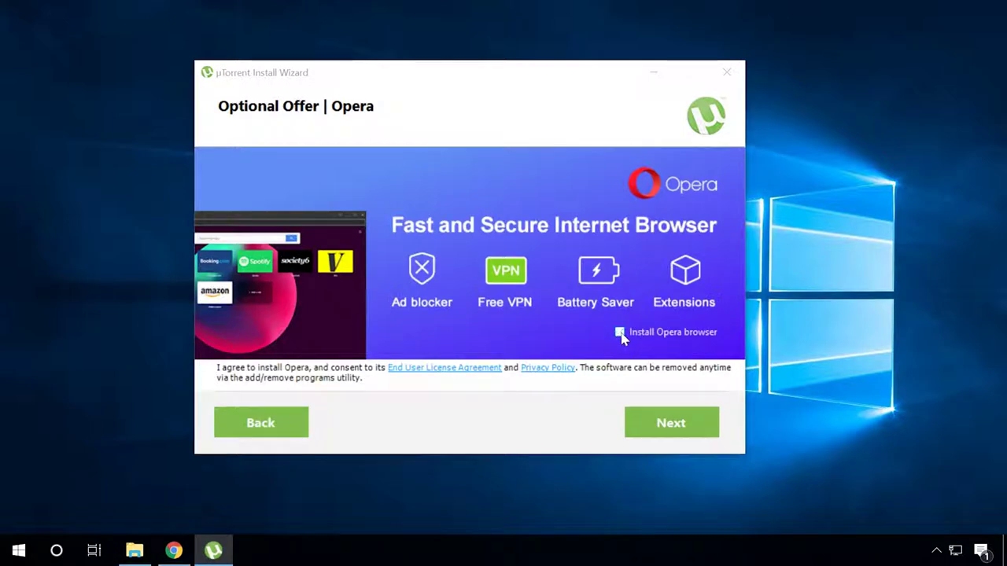